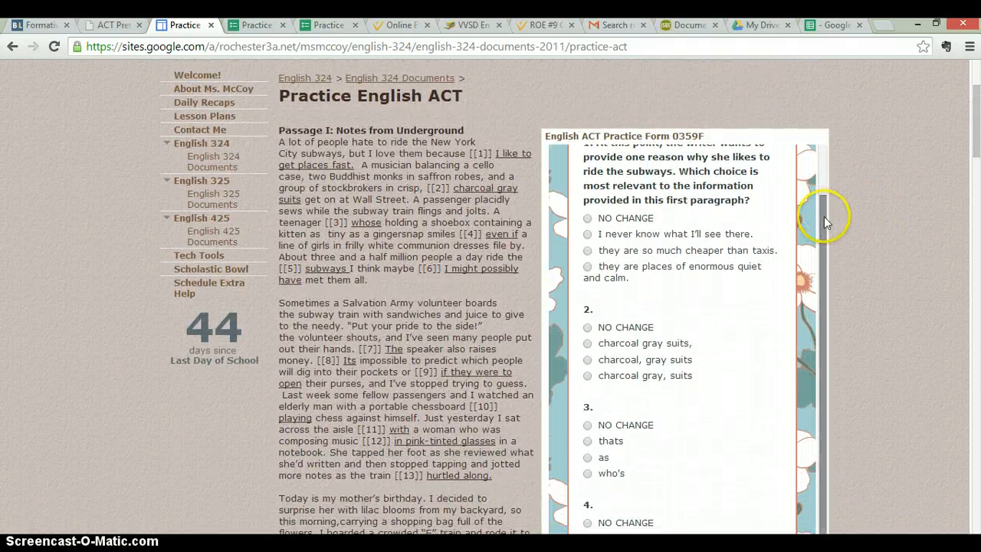
Review the answer choices for question 2 on the English ACT practice form
drag(824, 216, 832, 233)
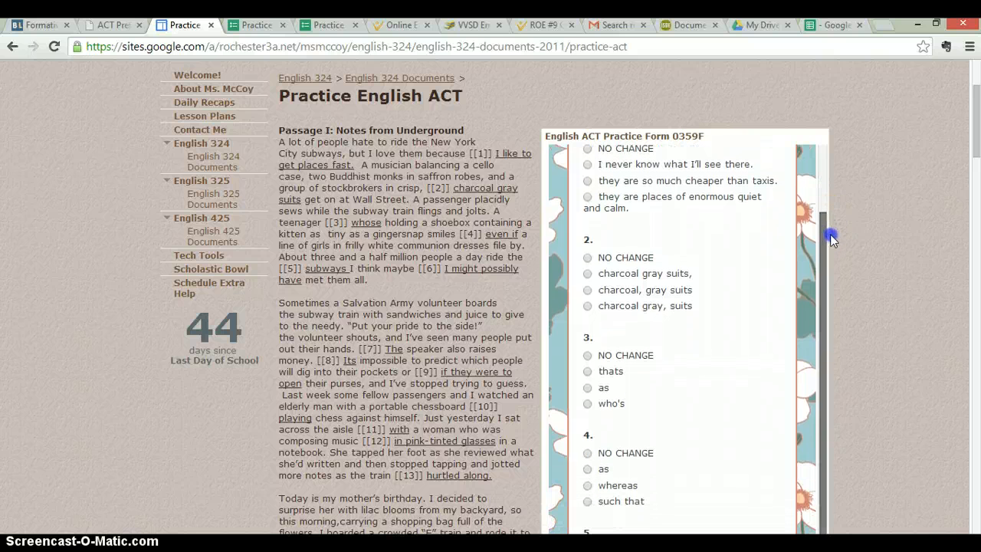
drag(705, 305, 589, 258)
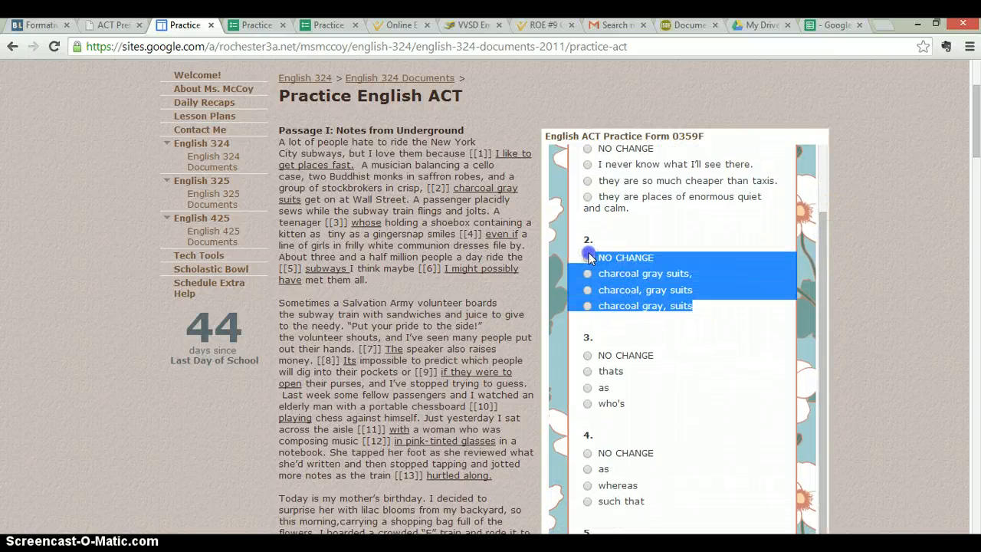
click(877, 274)
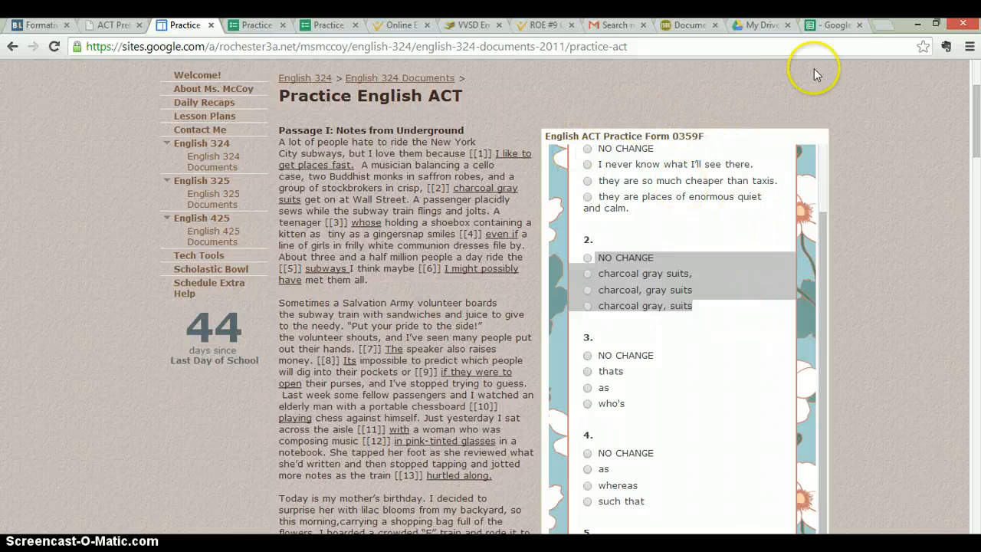
Switch to the Google responses spreadsheet and copy all student response rows from row 2 through row 149
click(836, 26)
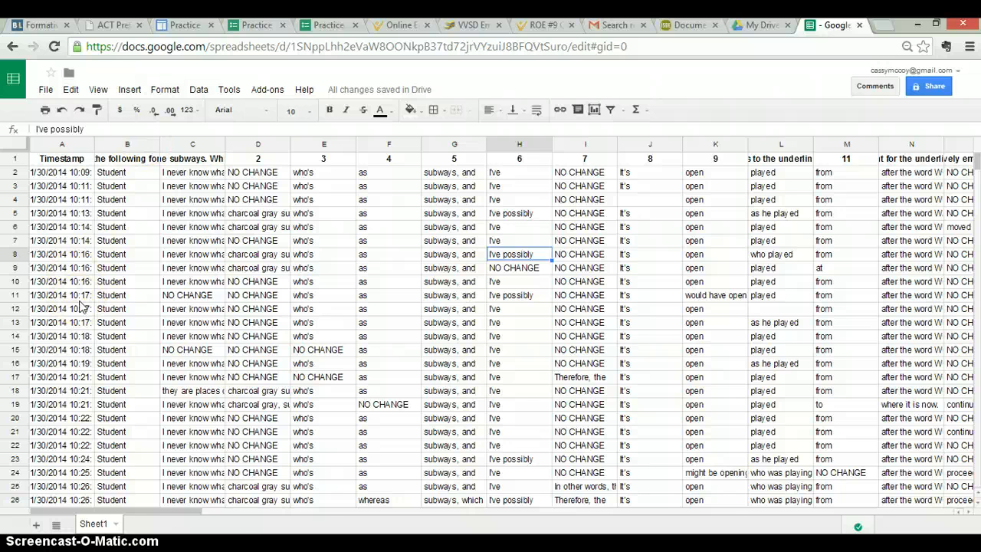
click(33, 173)
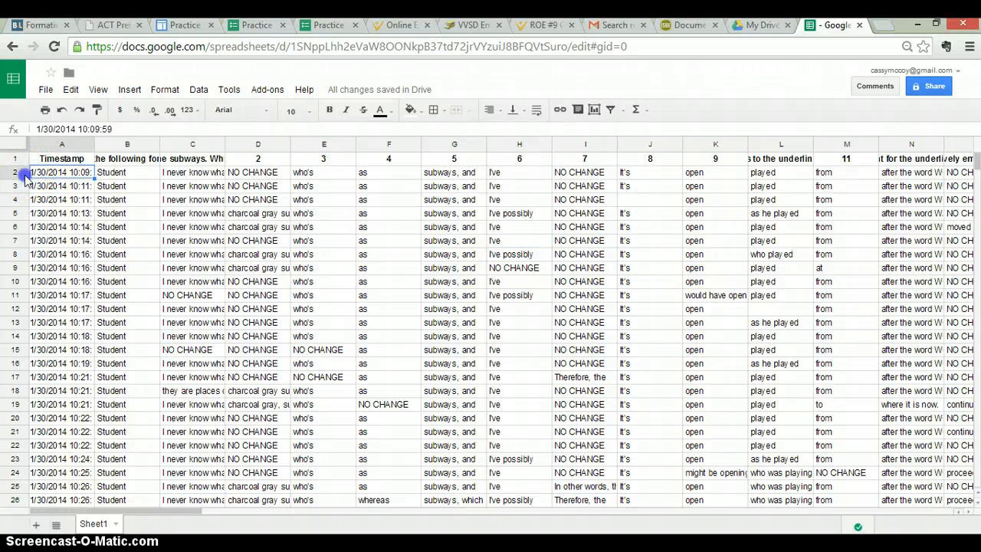
drag(24, 176, 86, 260)
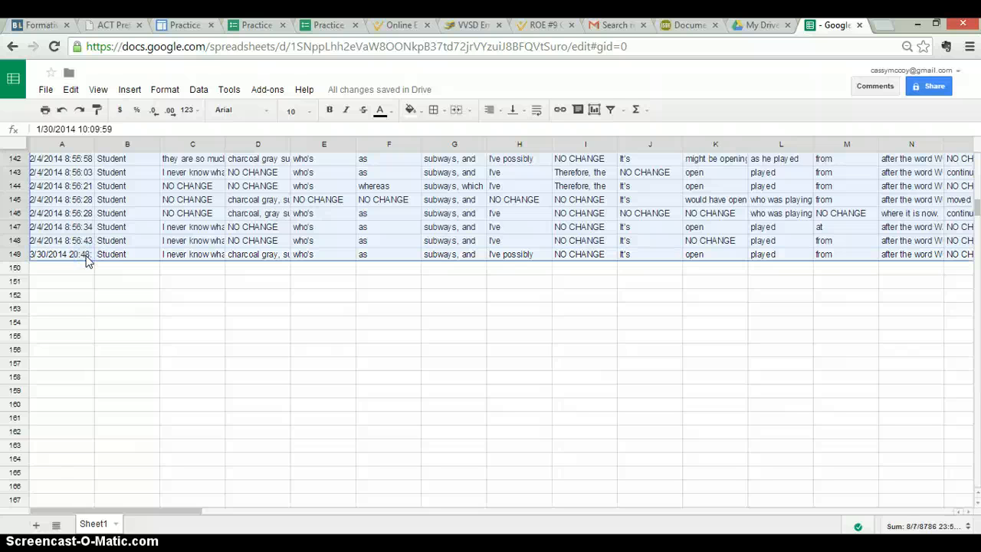
click(343, 466)
click(423, 506)
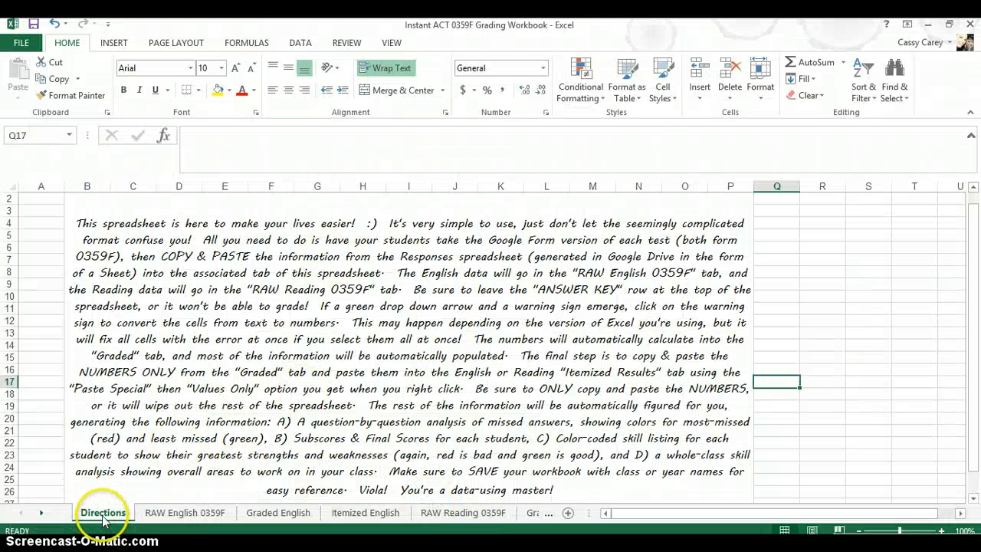
Paste the responses into the RAW English 0359F sheet starting at A3, below the ANSWER KEY row
click(182, 519)
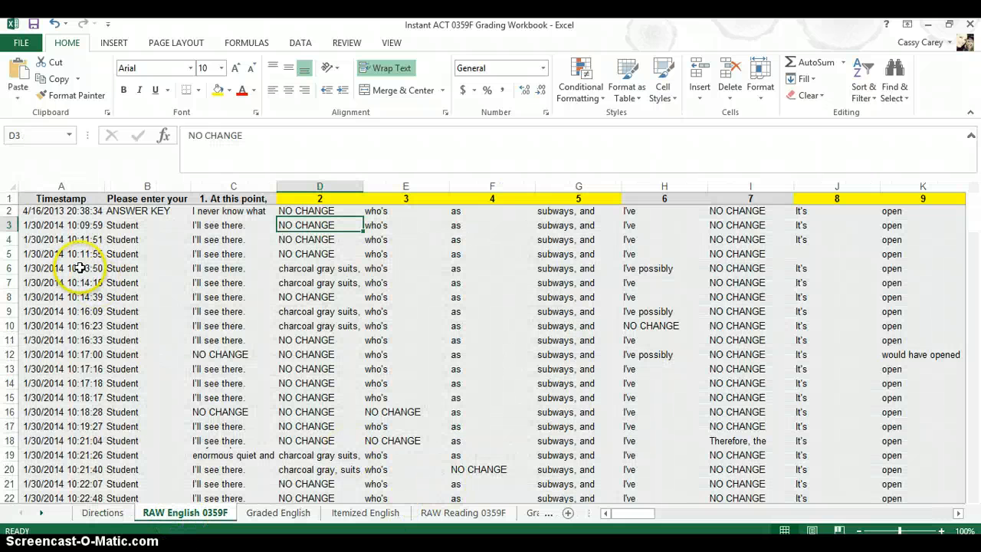
click(150, 211)
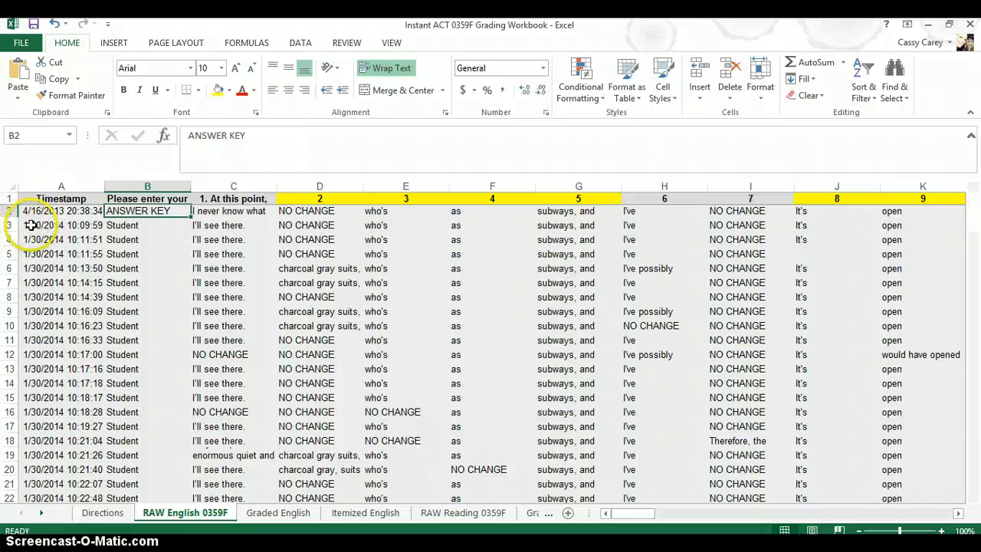
drag(31, 225, 770, 256)
click(655, 420)
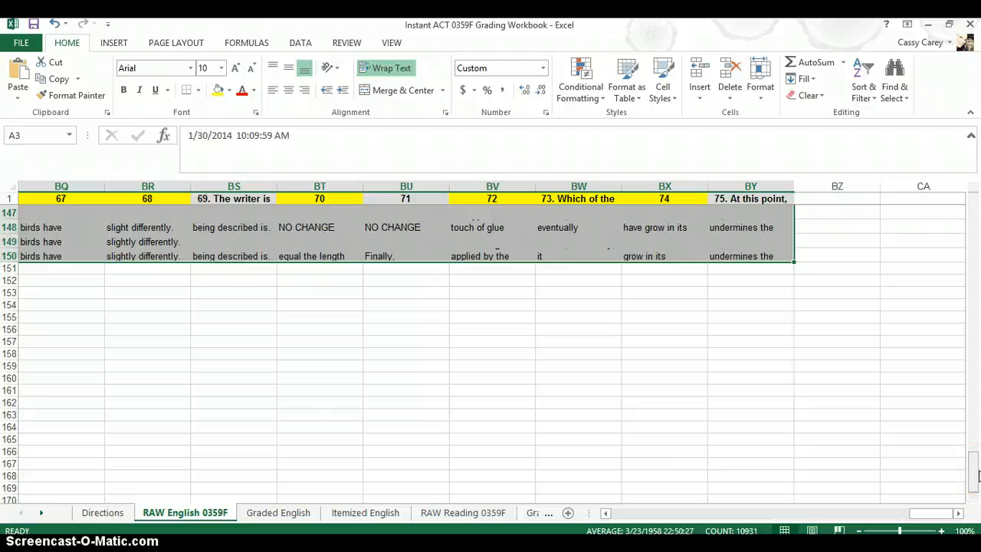
Check the pasted responses across the RAW English 0359F sheet
drag(975, 469, 974, 201)
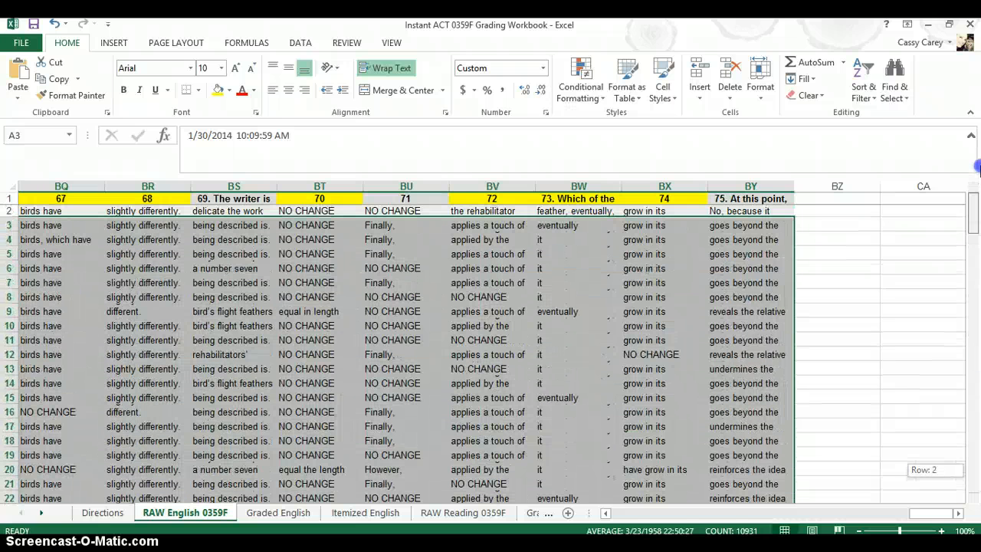
drag(931, 513, 610, 513)
click(197, 311)
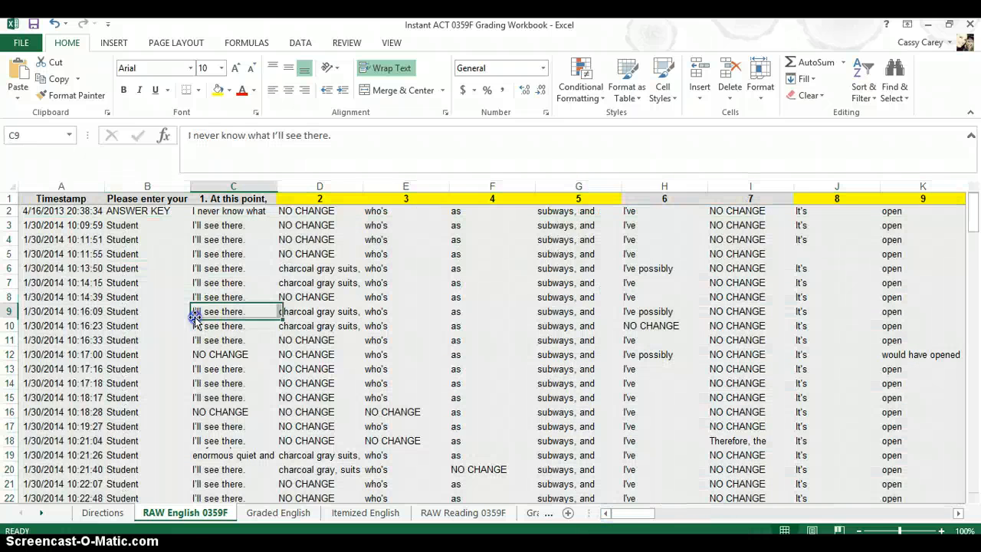
Copy the graded 0/1 scores from B3 through BX150 on the Graded English sheet
click(278, 515)
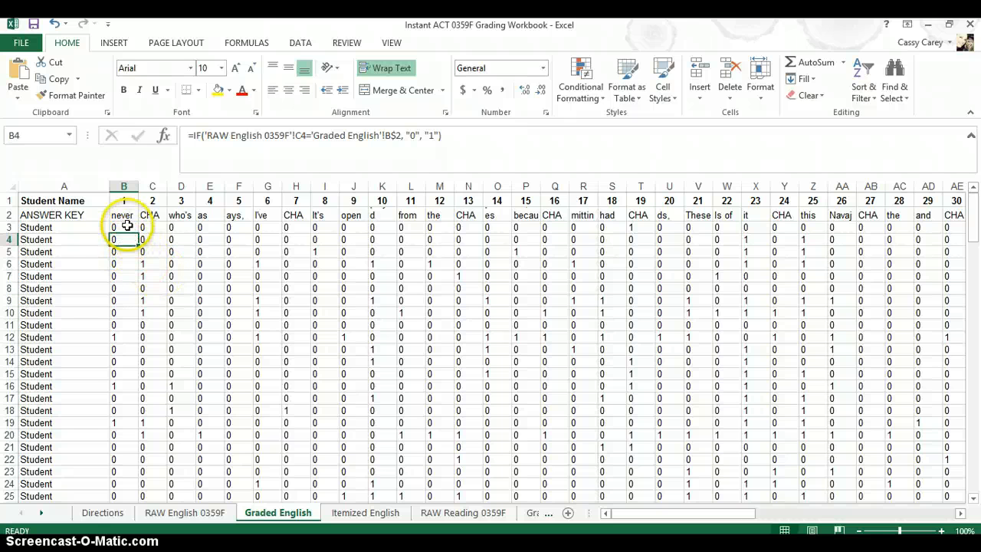
drag(125, 228, 891, 477)
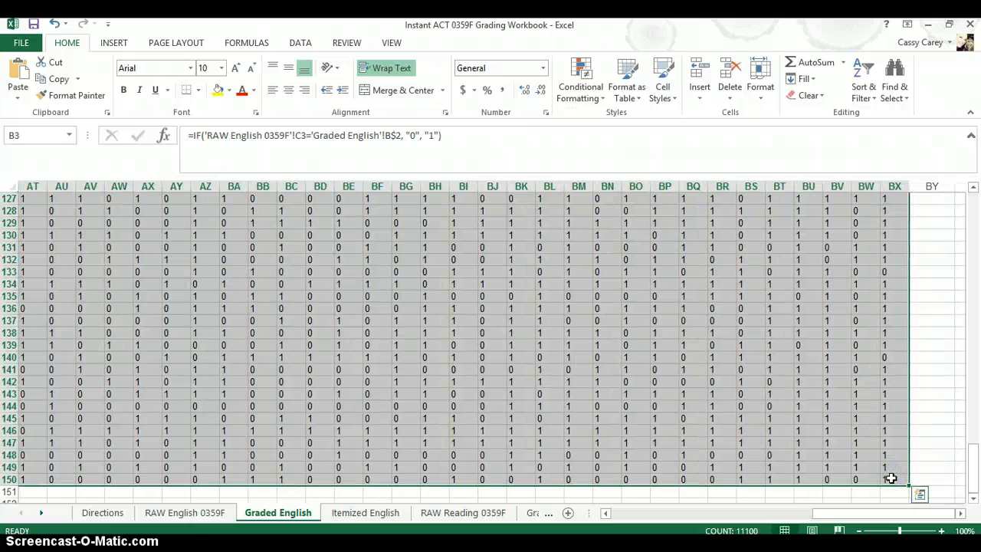
key(ctrl+c)
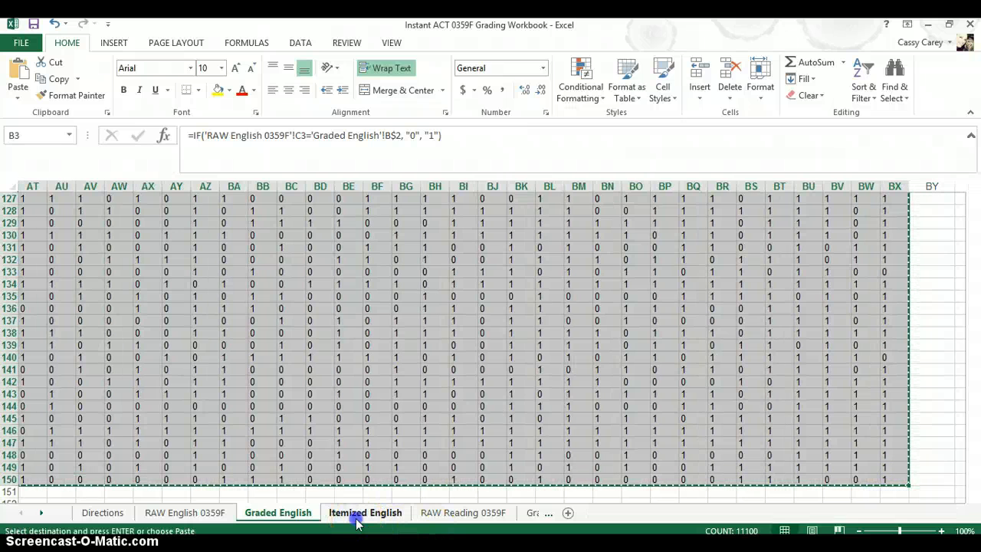
Select the student rows from B3 on the Itemized English sheet as the destination for the graded scores
click(357, 514)
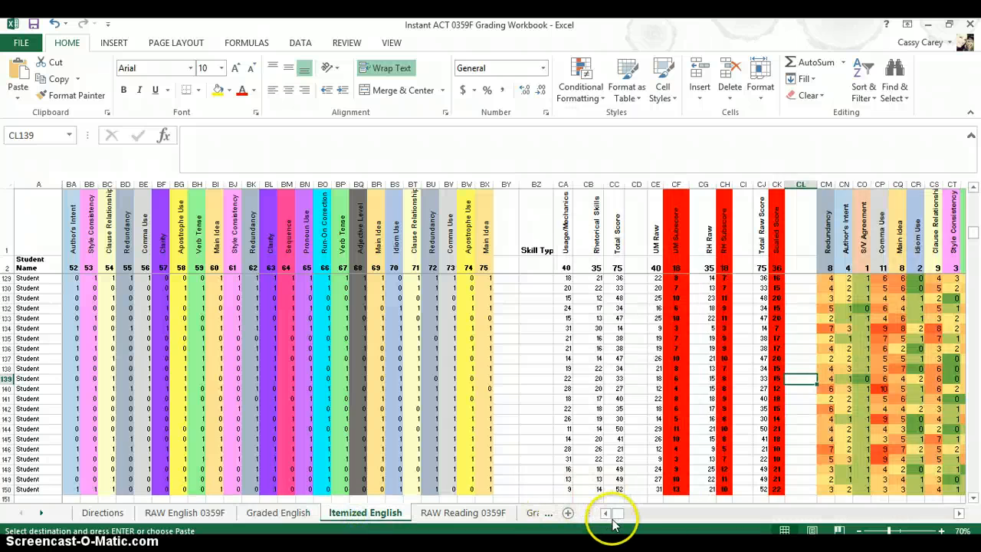
drag(606, 515, 606, 518)
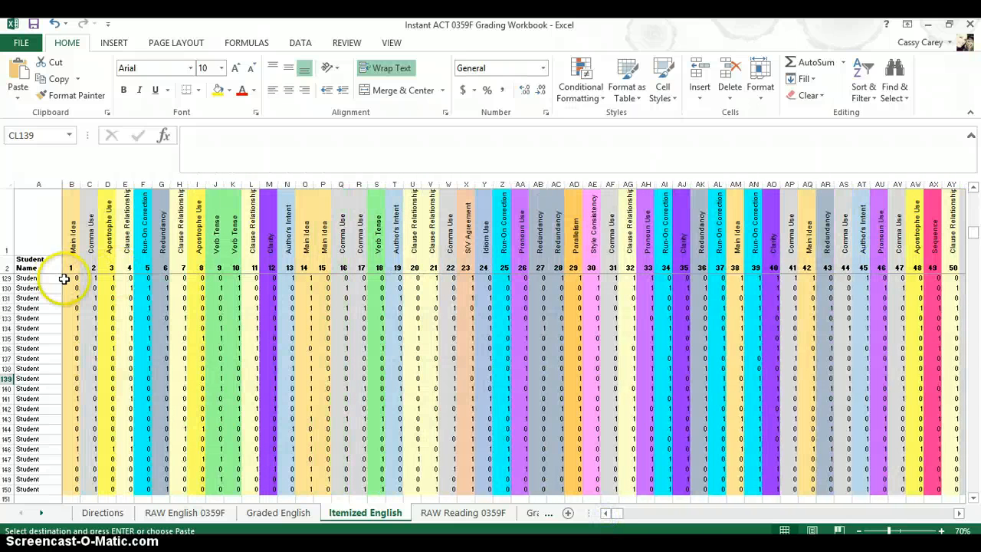
drag(974, 239, 978, 177)
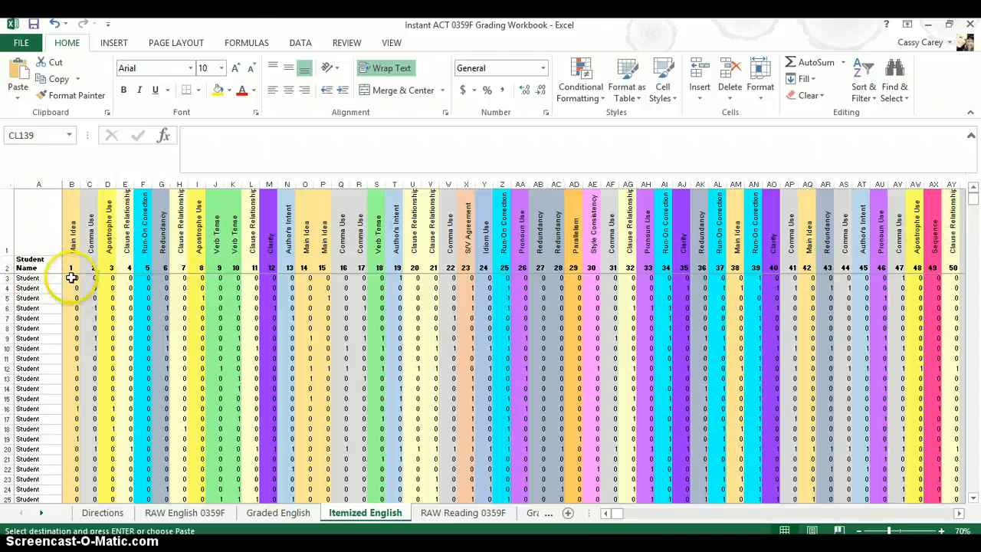
drag(75, 279, 918, 354)
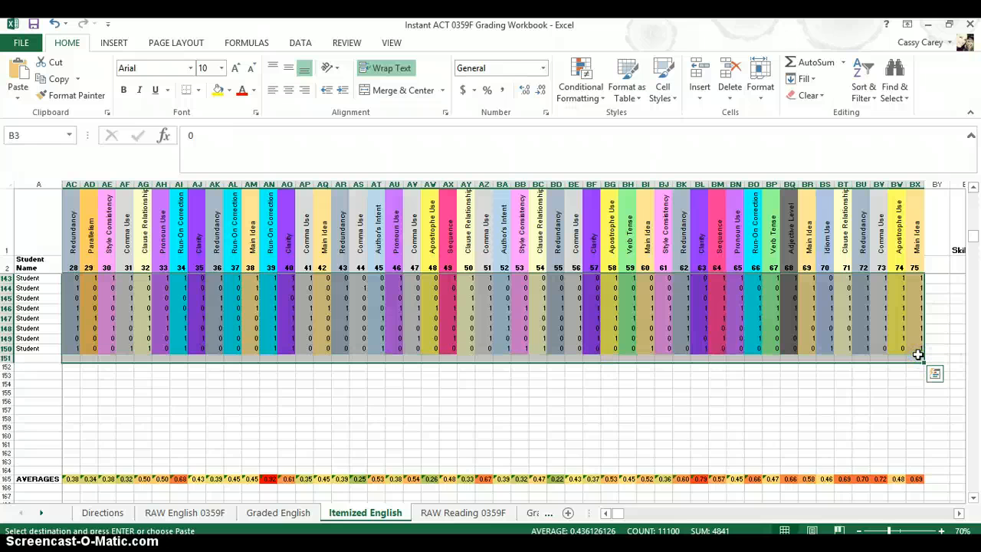
click(895, 402)
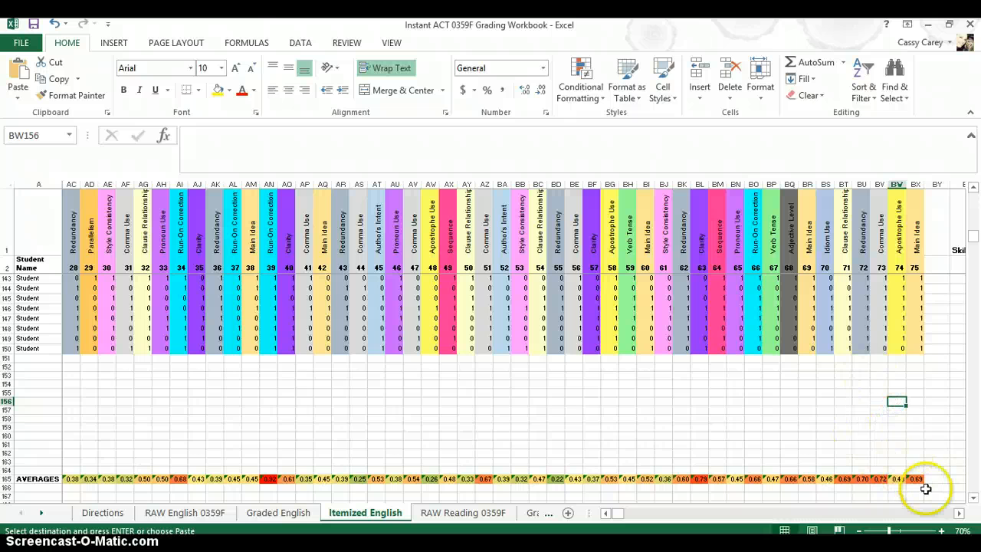
Inspect the per-question formulas in the AVERAGES row of the Itemized English sheet
click(973, 188)
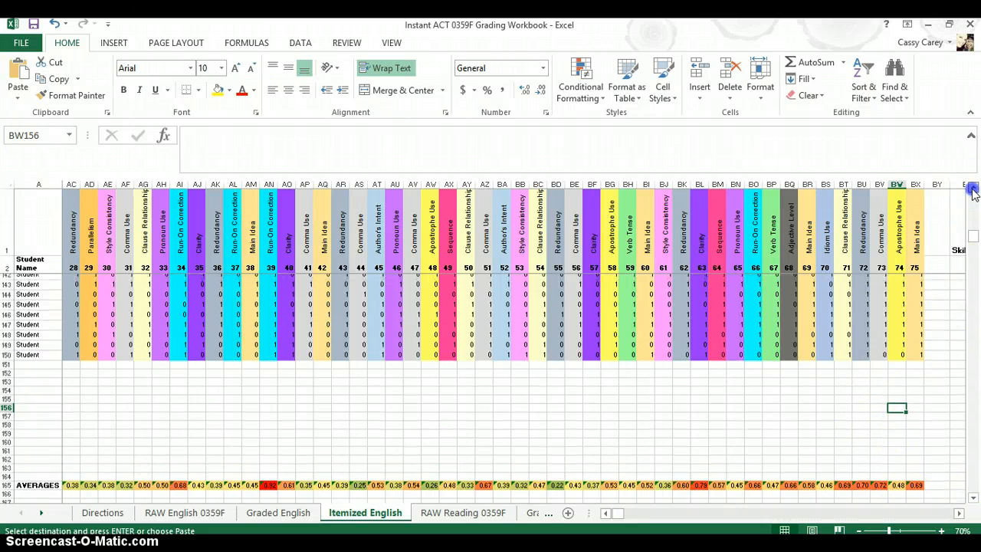
click(972, 189)
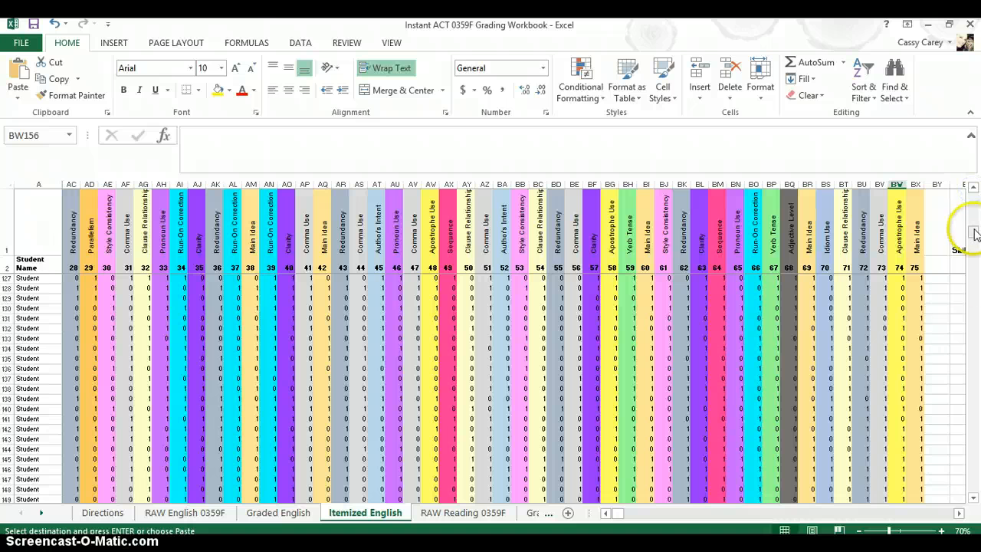
click(973, 499)
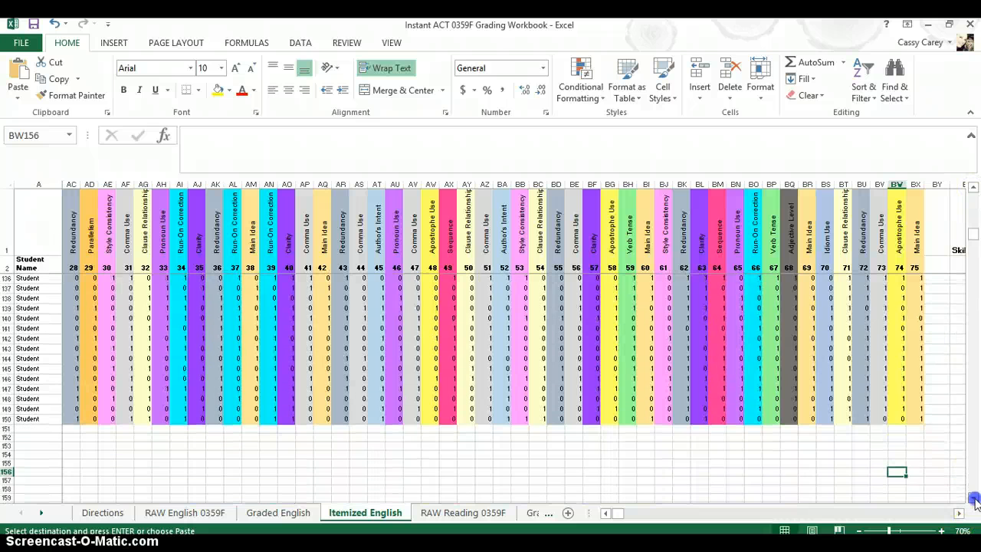
click(973, 498)
click(974, 498)
click(973, 498)
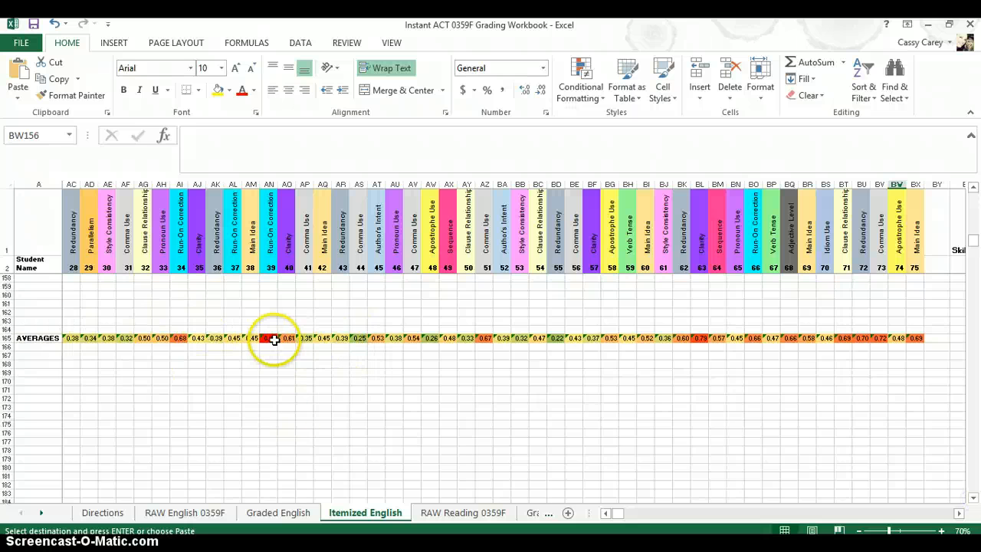
click(274, 339)
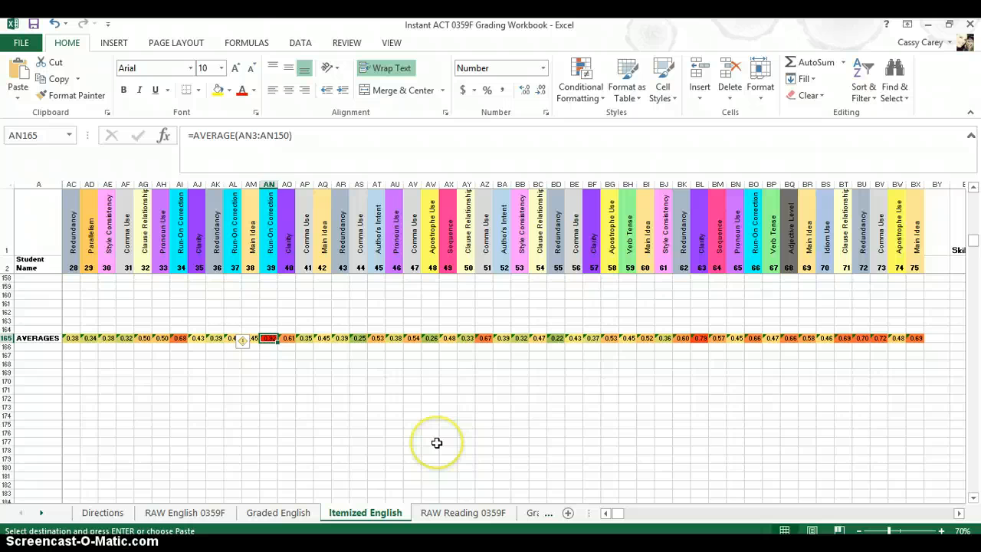
key(Right)
key(Right)
key(Right)
key(Right)
key(Right)
key(Right)
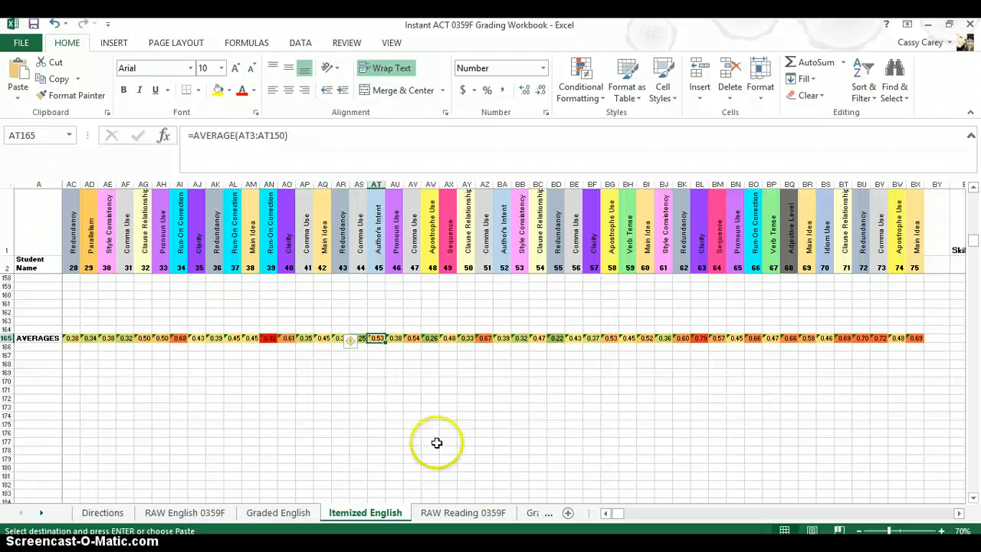
click(703, 337)
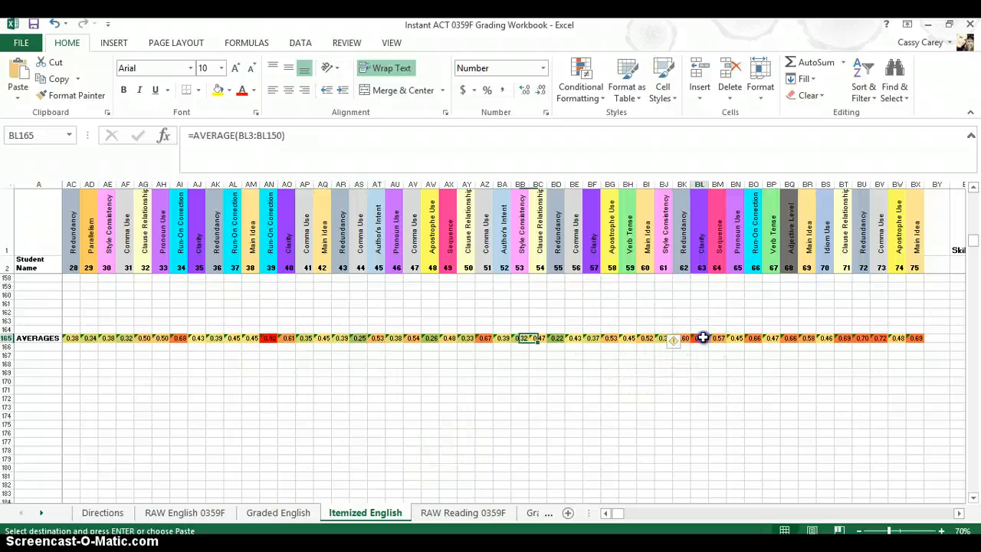
click(269, 338)
key(ctrl+v)
click(178, 338)
key(ctrl+v)
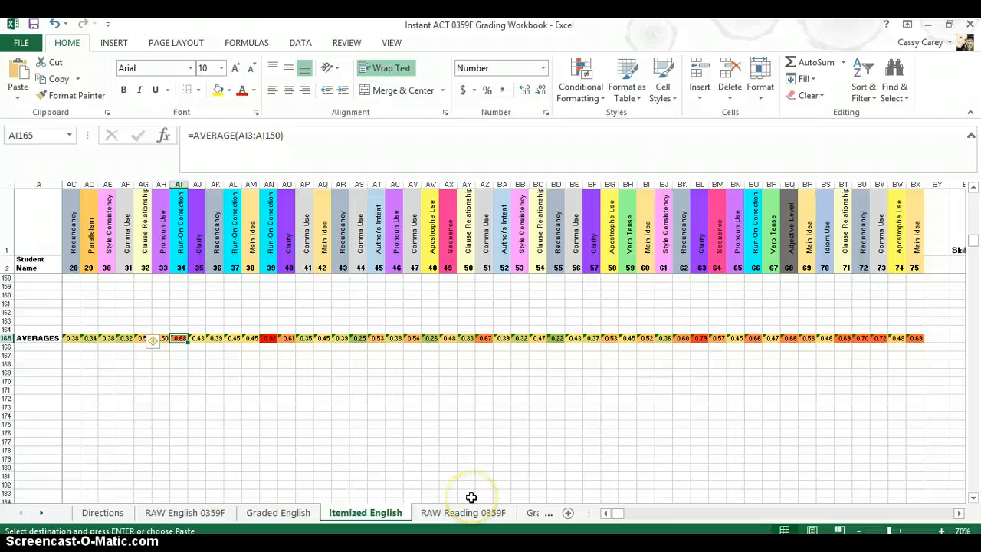
key(Left)
key(Left)
key(Left)
key(Left)
key(Left)
key(Left)
key(Left)
key(Left)
key(Left)
key(Left)
key(Left)
key(Left)
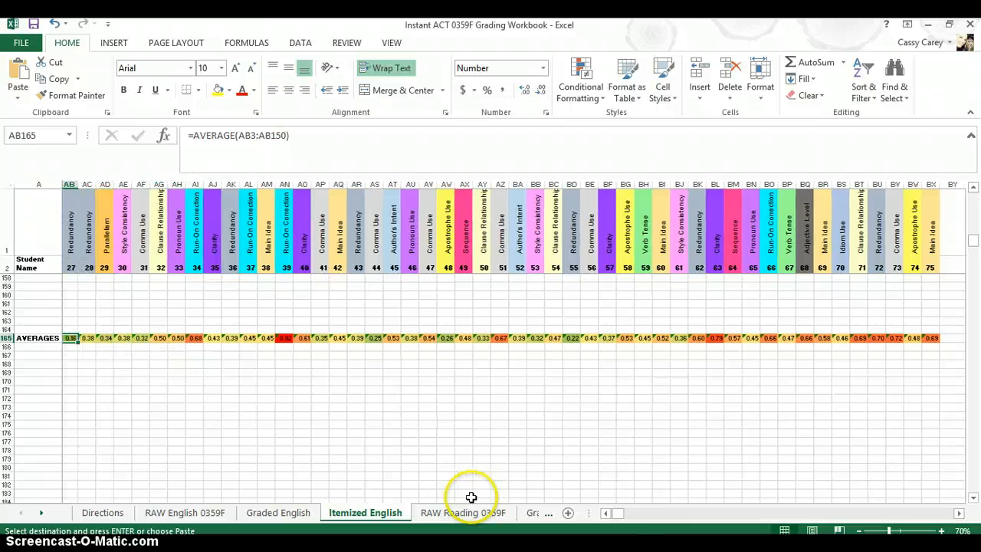
key(Left)
key(Left)
key(Left)
key(Left)
key(ctrl+v)
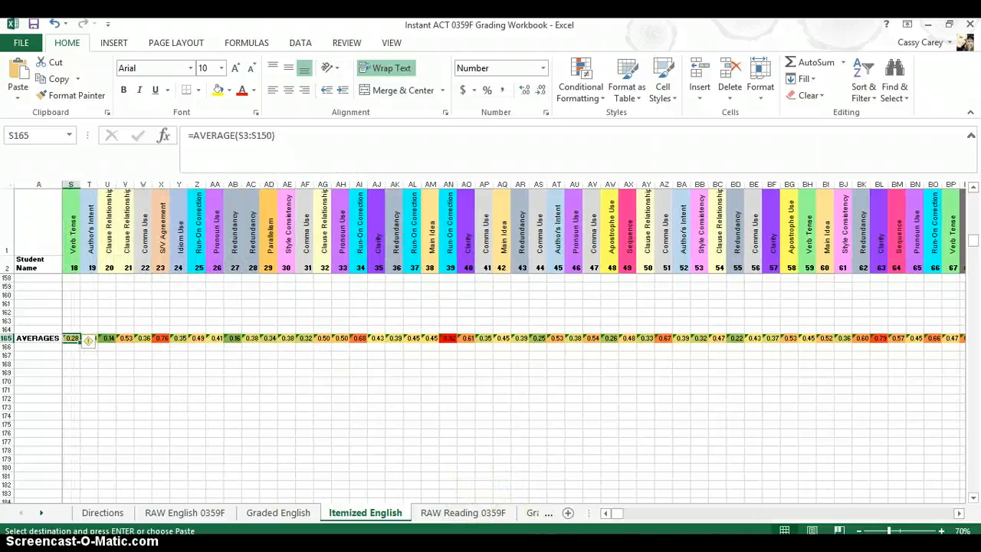
click(107, 338)
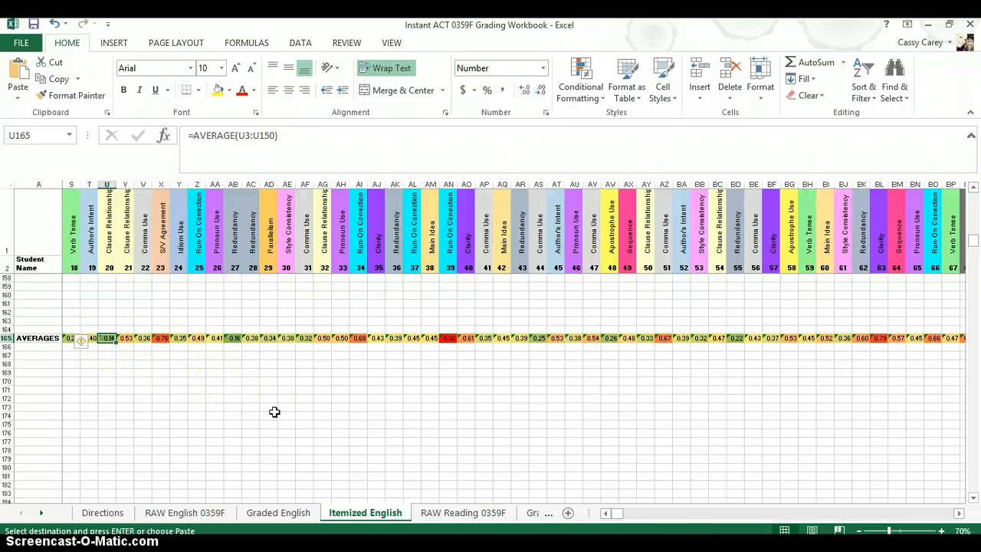
Review the score totals and skill summary columns of the Itemized English sheet
click(959, 512)
click(961, 518)
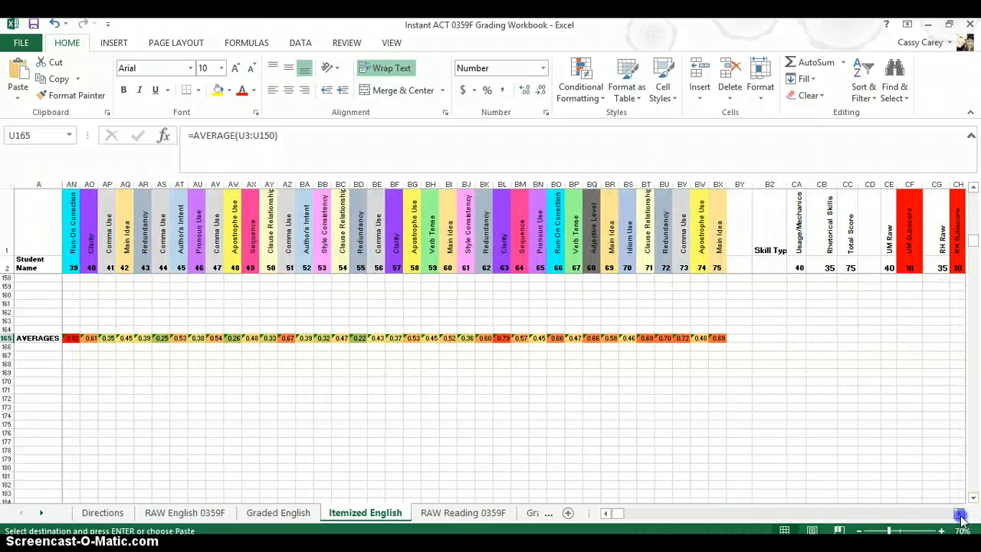
click(960, 517)
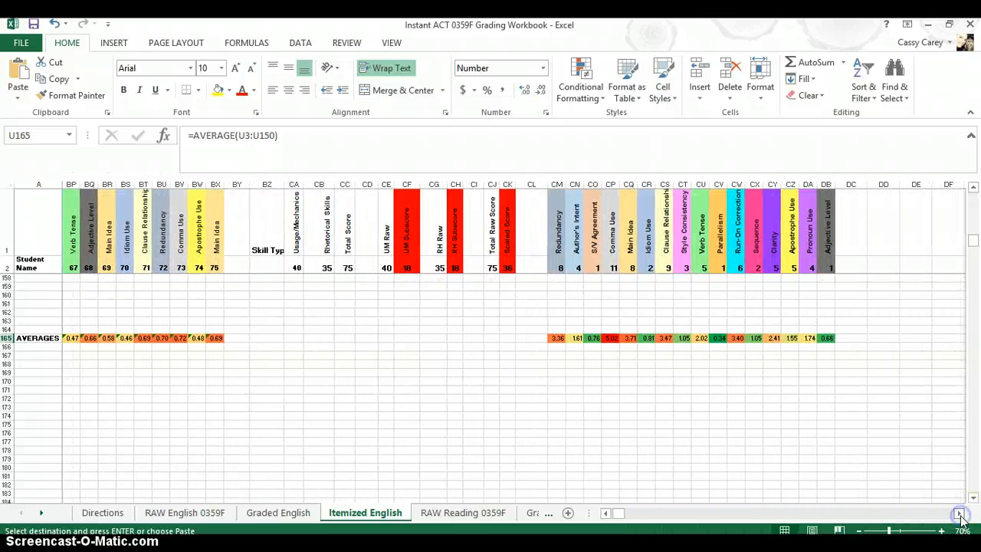
click(973, 199)
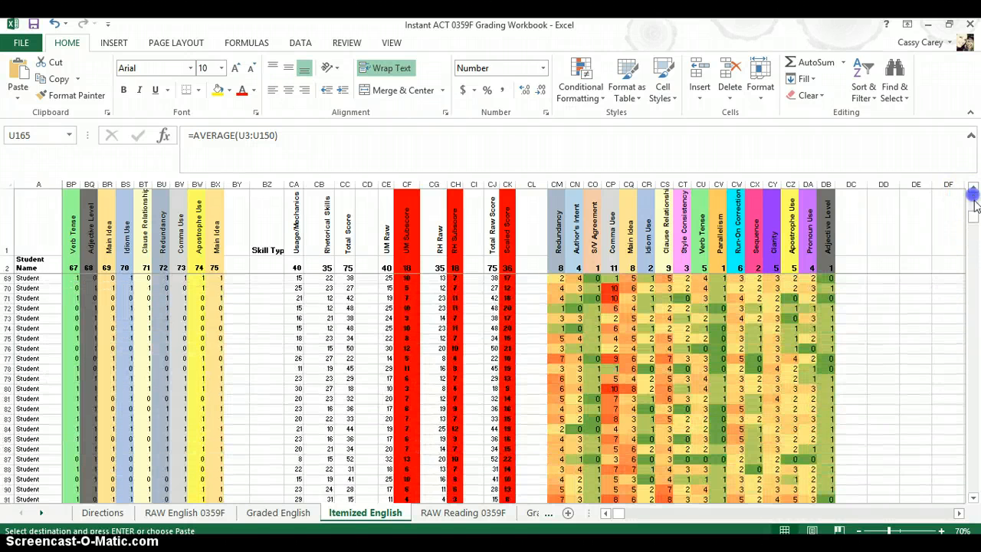
drag(975, 218, 973, 195)
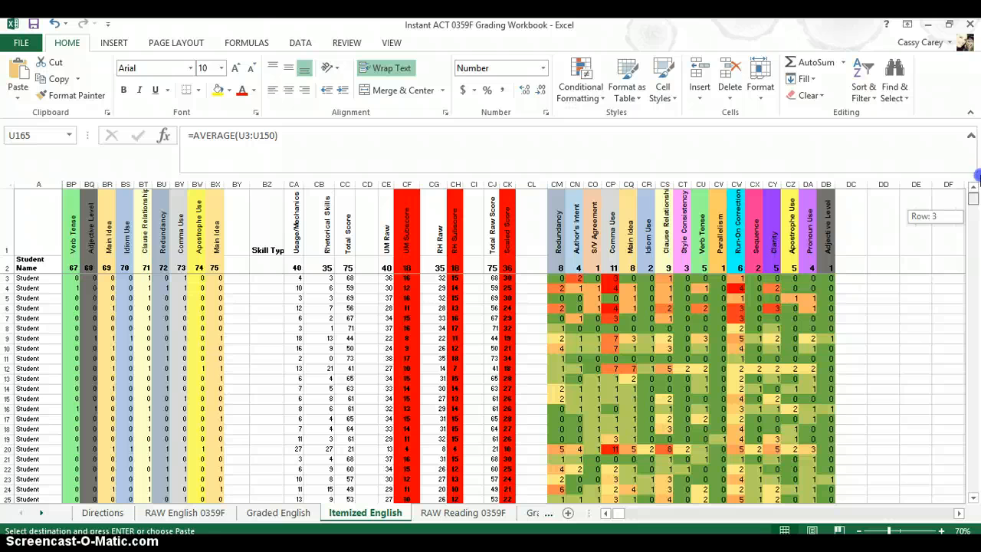
Inspect the scaled-score conversion formulas in the UM Subscore, RH Subscore and Scaled Score columns for the first student
click(403, 278)
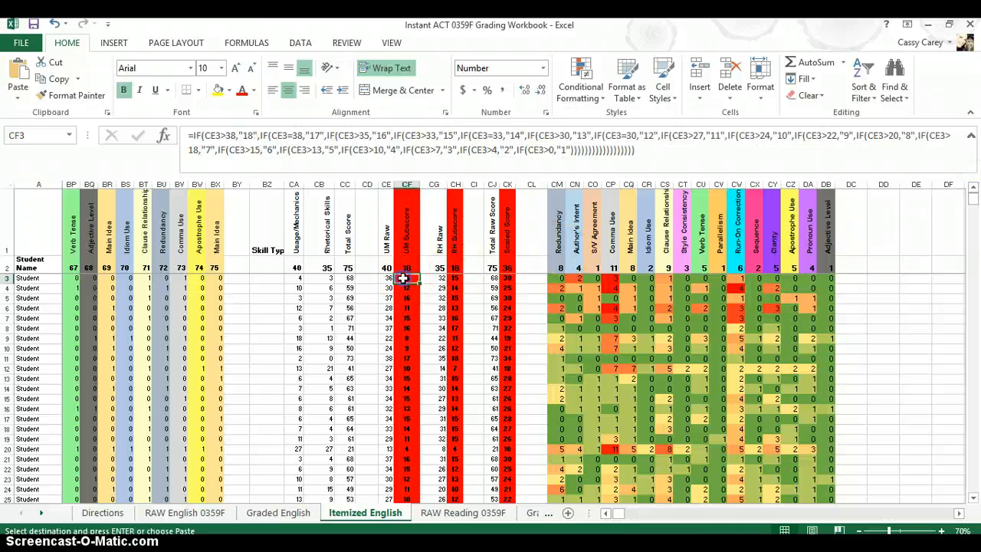
key(Right)
key(Right)
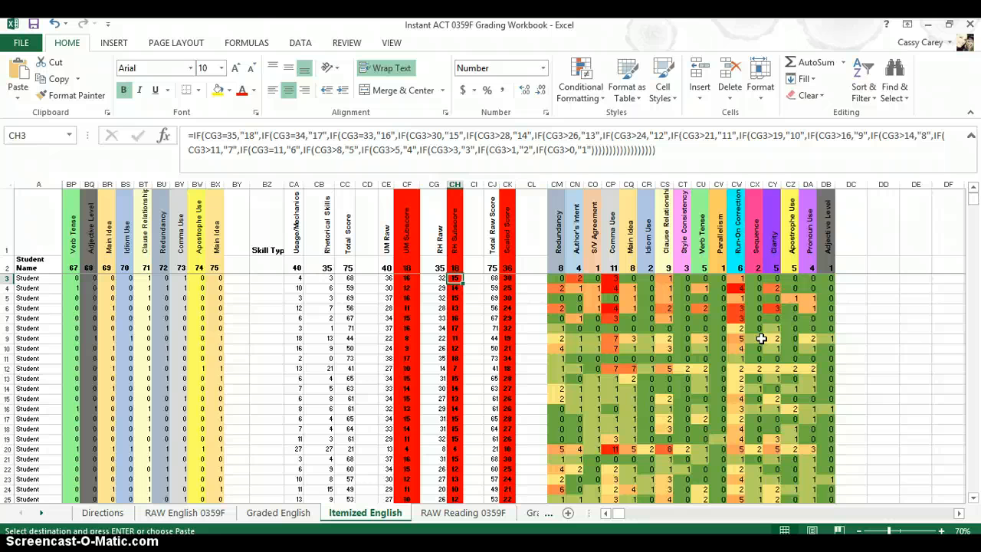
key(Right)
key(Right)
key(Right)
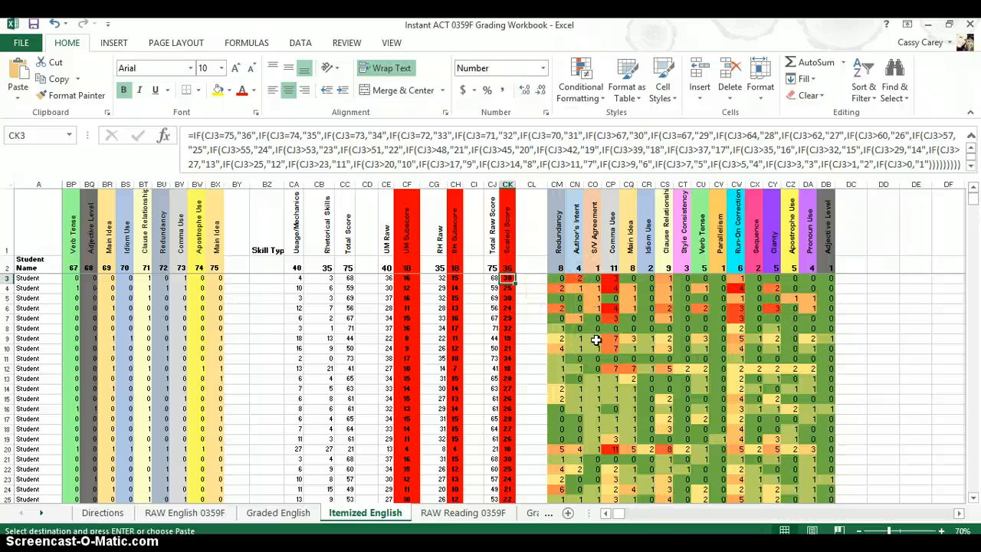
Inspect the SUM formulas behind the skill summary columns for the student rows
drag(554, 278, 839, 279)
click(858, 299)
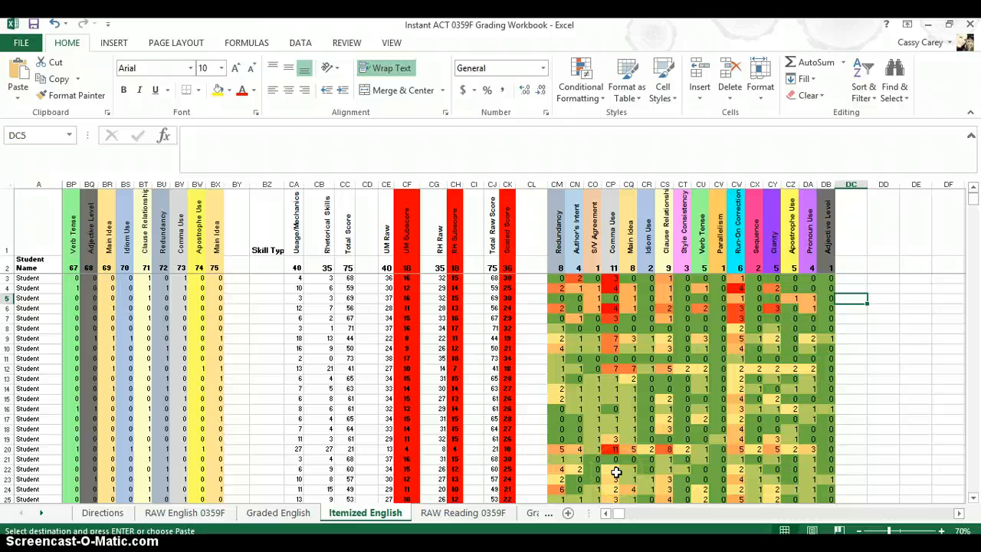
click(612, 449)
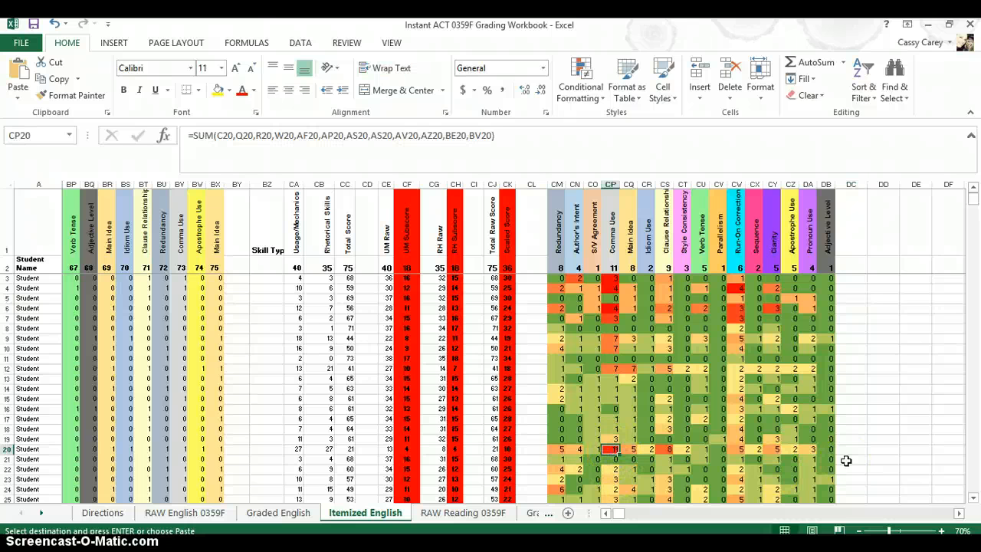
key(Right)
key(Right)
key(Right)
key(Right)
key(Left)
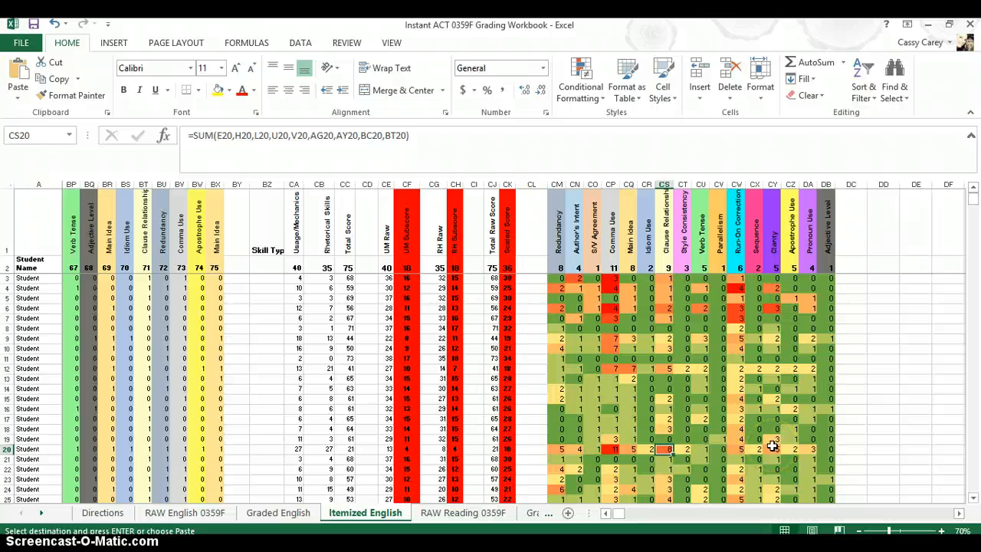
key(Down)
key(Down)
key(Down)
key(Down)
key(Down)
key(Down)
key(Down)
key(Down)
key(Down)
key(Down)
key(Down)
key(Down)
key(Down)
key(Down)
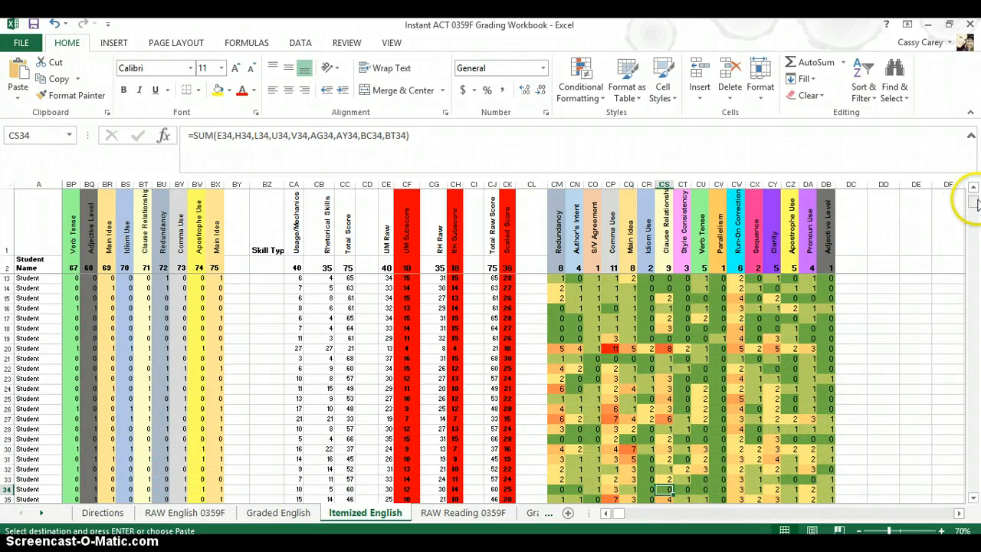
Inspect the AVERAGE formulas of the skill summary columns in the AVERAGES row
drag(975, 201, 975, 242)
click(610, 338)
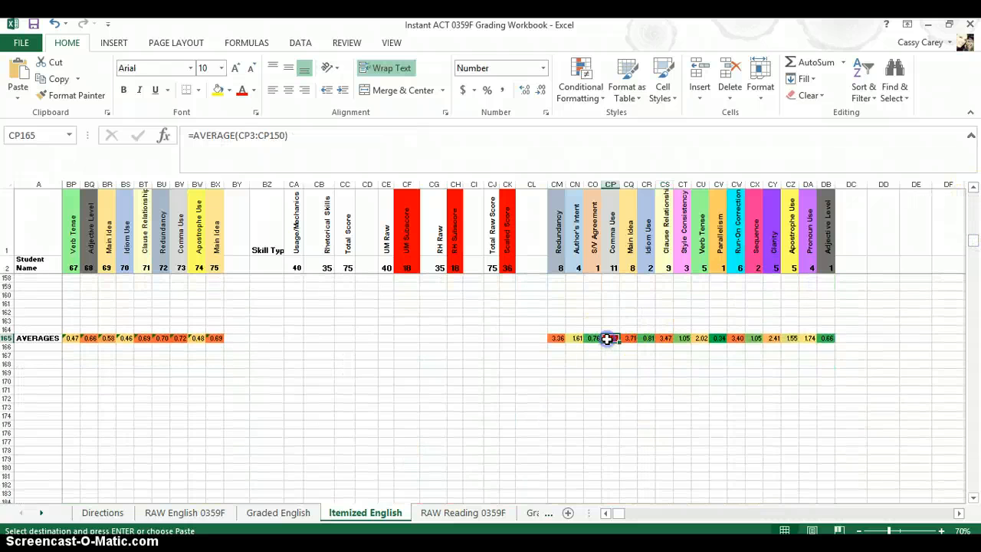
key(Right)
key(Right)
key(Right)
key(Right)
key(Right)
key(Right)
key(Right)
key(Right)
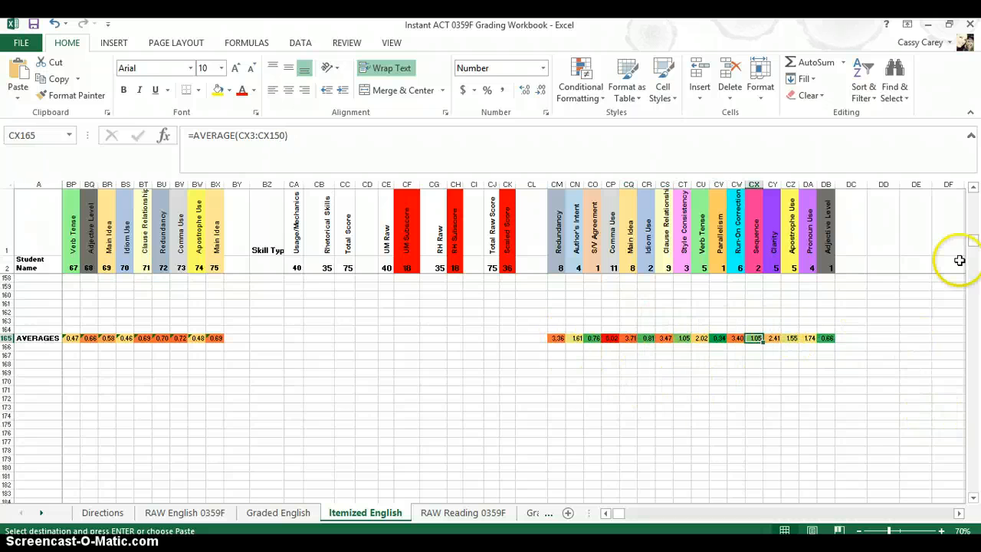
Open the Itemized Reading sheet and review its skill columns, score totals and skill summaries
drag(975, 242, 973, 195)
click(456, 515)
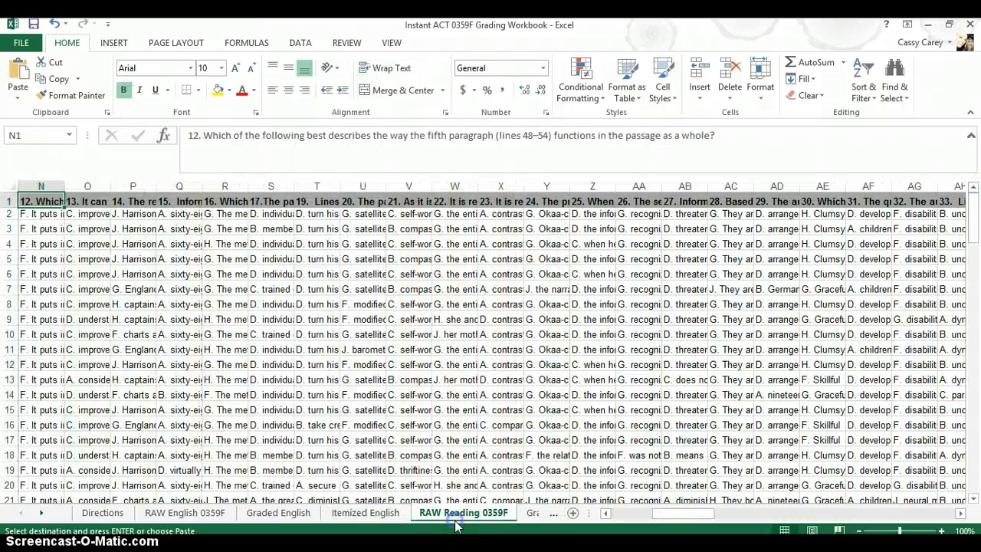
click(531, 515)
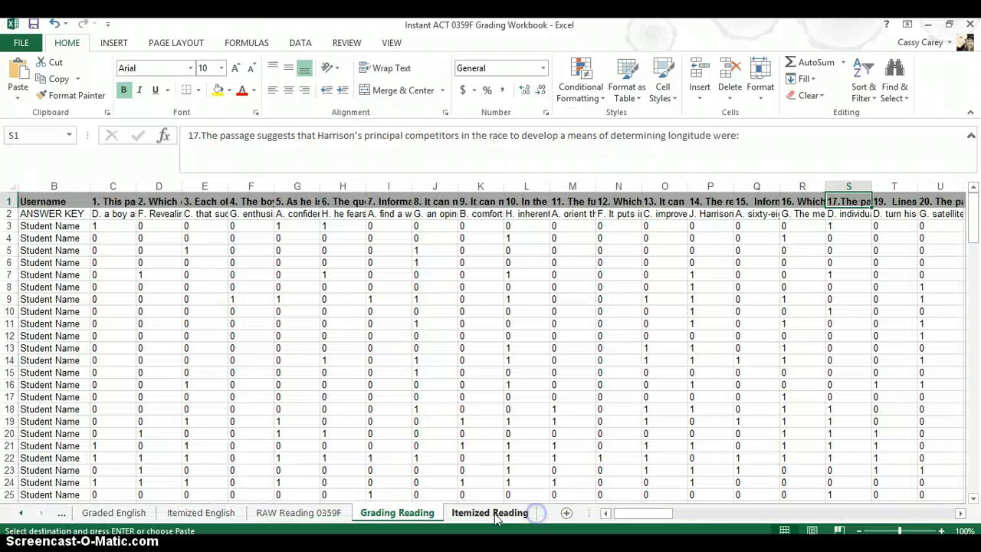
click(472, 515)
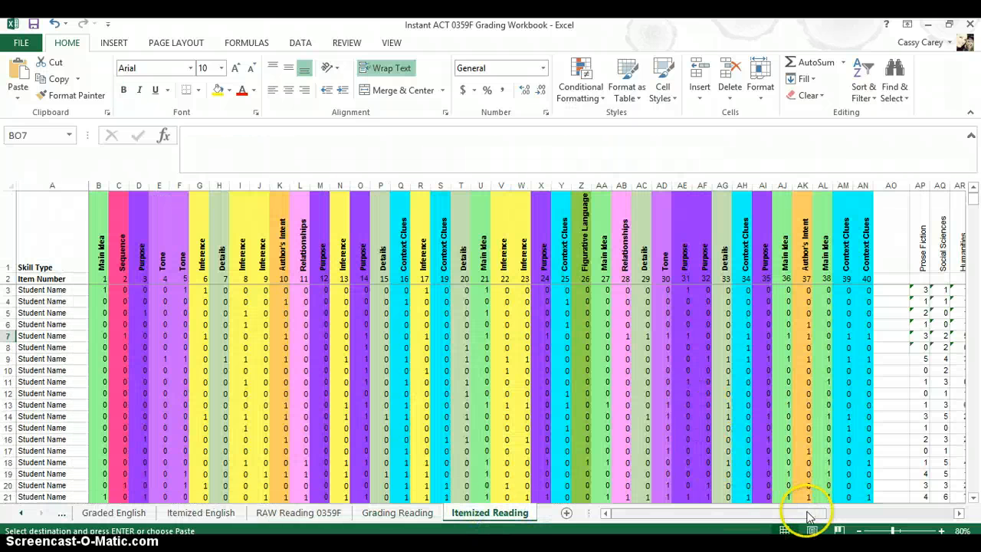
click(839, 522)
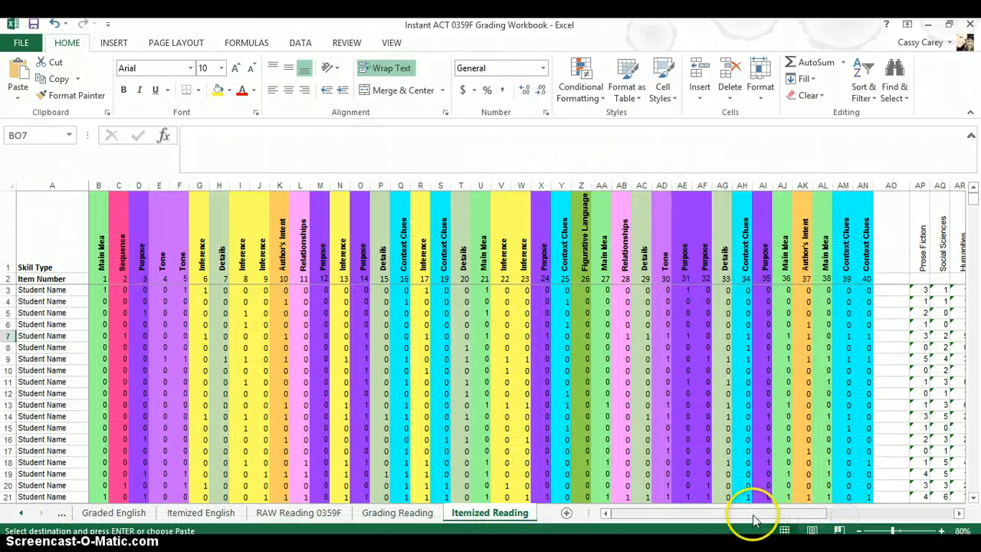
drag(751, 514, 956, 510)
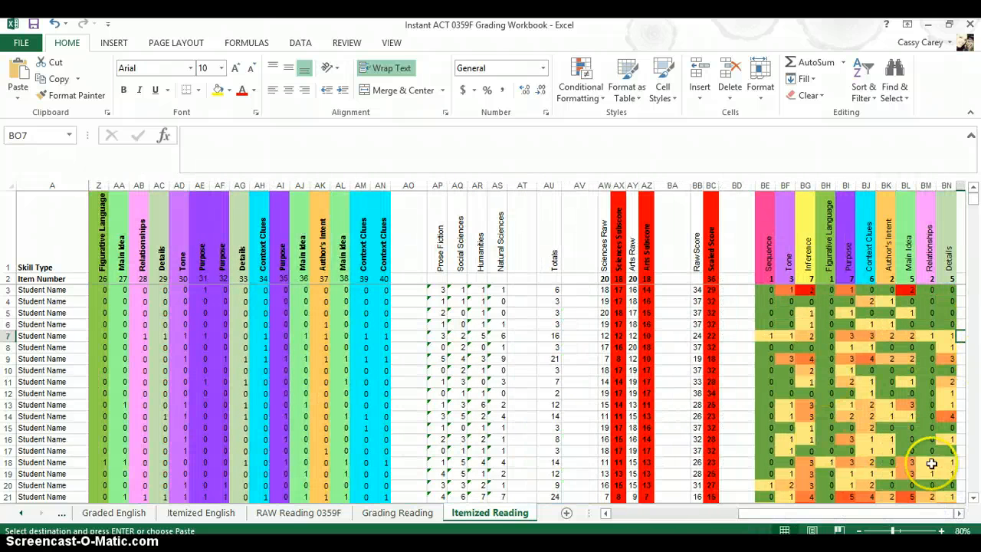